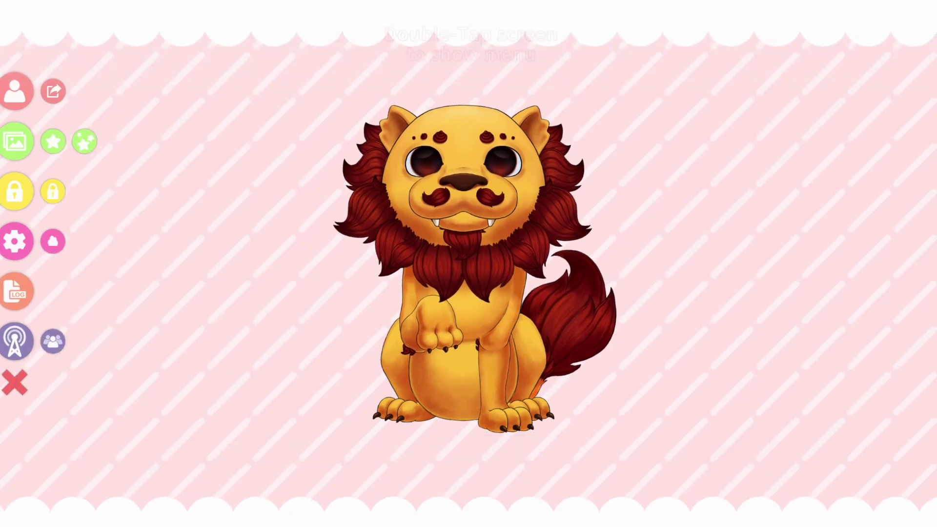
{"action": "scroll", "coordinate": [471, 256], "scroll_direction": "down", "scroll_amount": 5}
{"action": "scroll", "coordinate": [471, 257], "scroll_direction": "down", "scroll_amount": 3}
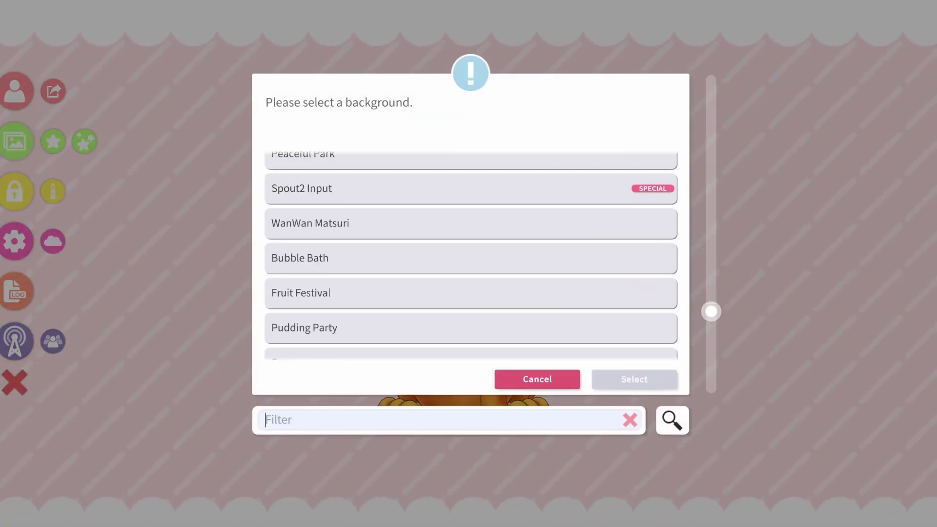
{"action": "scroll", "coordinate": [471, 257], "scroll_direction": "down", "scroll_amount": 3}
{"action": "scroll", "coordinate": [471, 256], "scroll_direction": "down", "scroll_amount": 1}
Step: Choose ColorPicker as the VTube Studio background and confirm the selection
{"action": "left_click", "coordinate": [440, 308]}
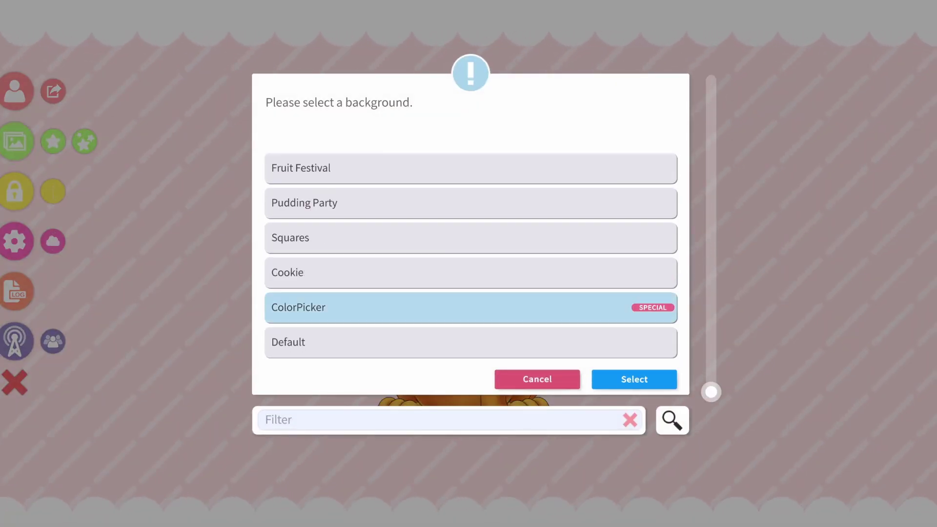
{"action": "key", "text": "Return"}
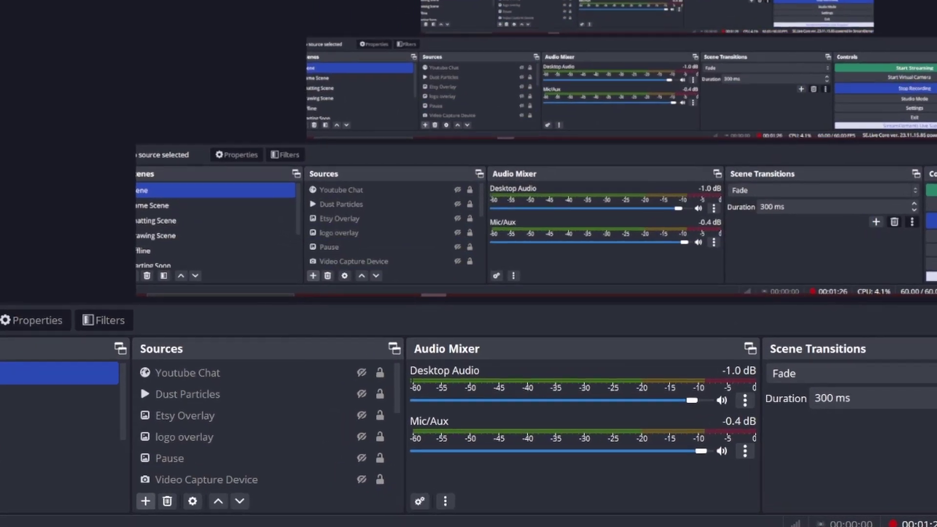
Step: Add a new Game Capture source in OBS, to be named [Vtube Studio]
{"action": "left_click", "coordinate": [144, 501]}
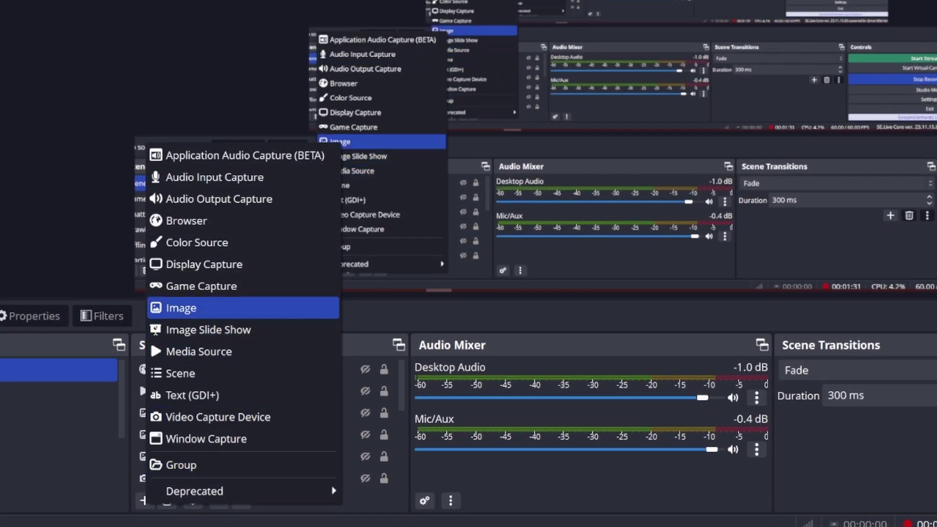
{"action": "left_click", "coordinate": [201, 286]}
{"action": "type", "text": "[Vtube Studio"}
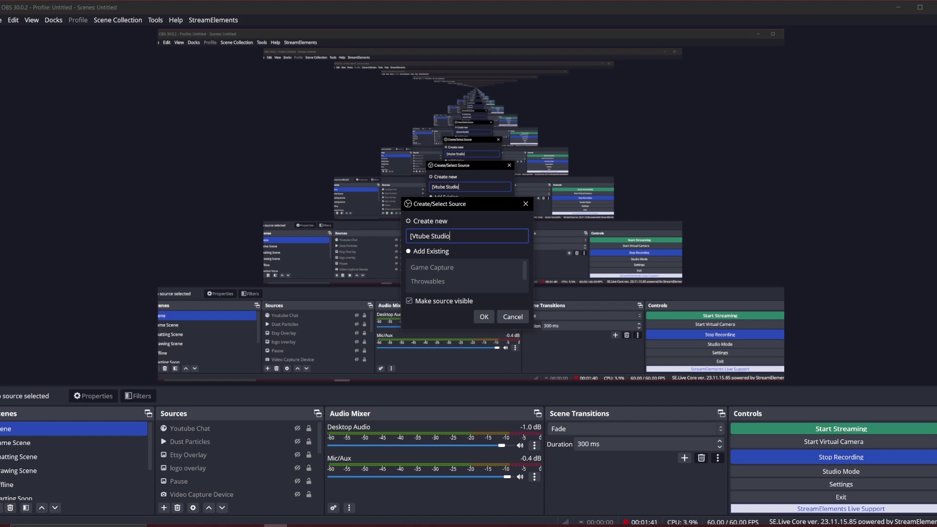
{"action": "type", "text": "]"}
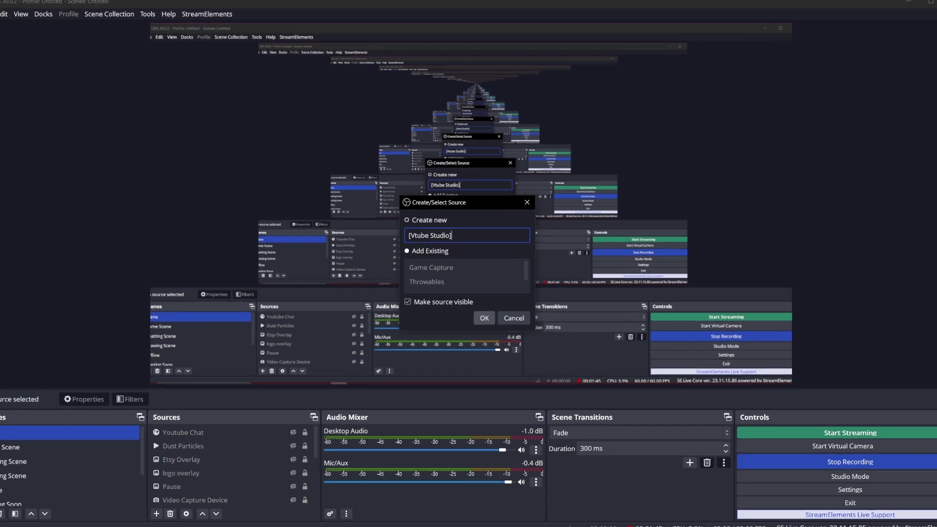
Step: Name the source, capture the specific window [VTube Studio.exe]: VTube Studio, and allow transparency
{"action": "key", "text": "Return"}
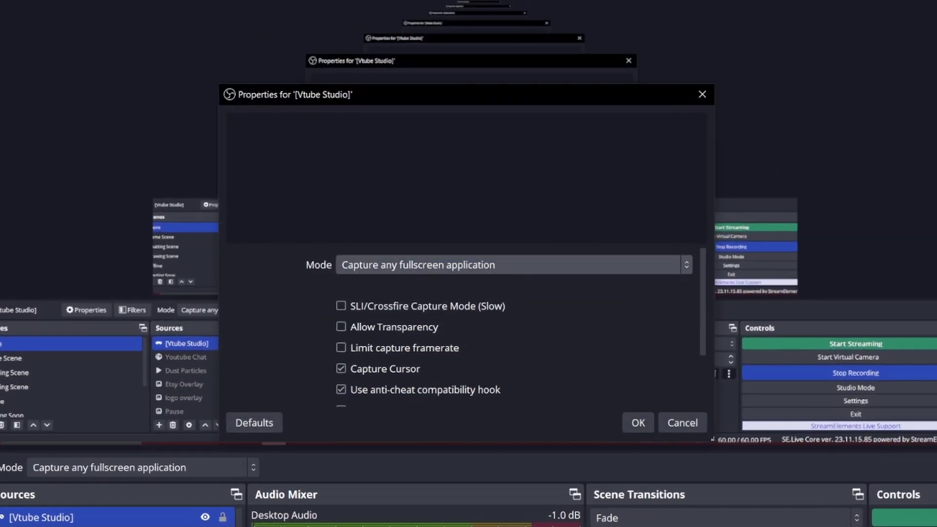
{"action": "left_click", "coordinate": [513, 265]}
{"action": "left_click", "coordinate": [398, 298]}
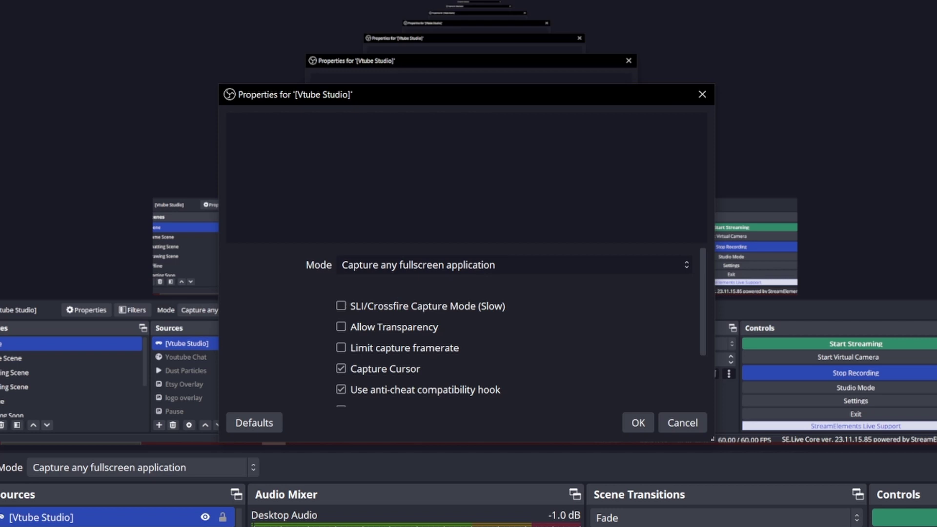
{"action": "left_click", "coordinate": [513, 292]}
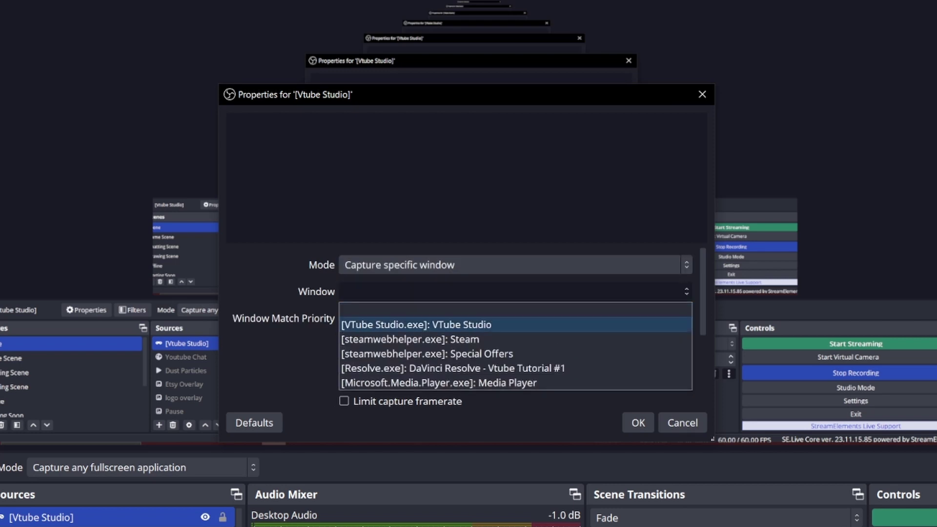
{"action": "left_click", "coordinate": [416, 324]}
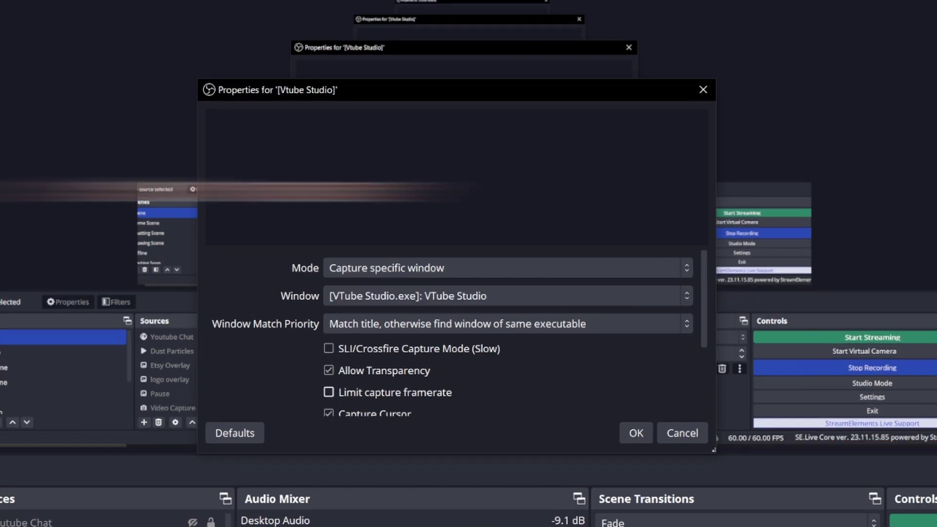
{"action": "left_click", "coordinate": [329, 370]}
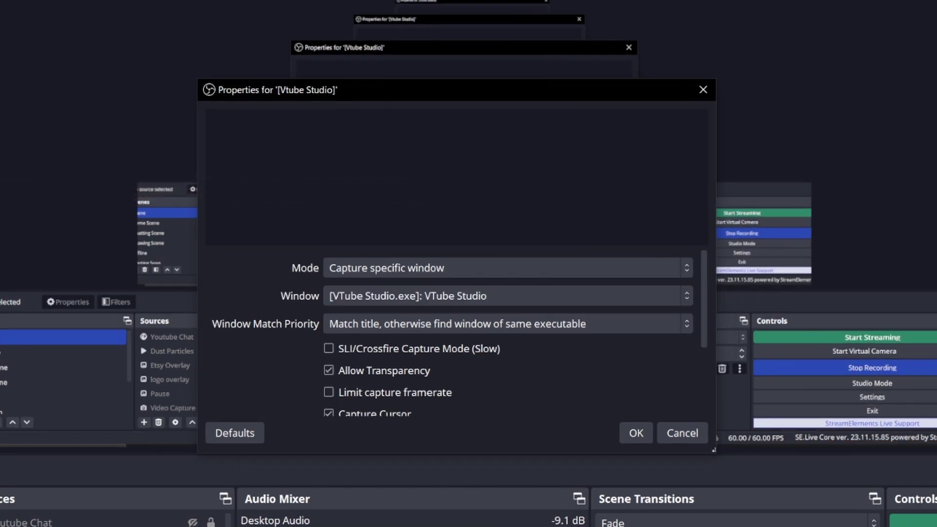
{"action": "scroll", "coordinate": [459, 332], "scroll_direction": "down", "scroll_amount": 2}
{"action": "left_click", "coordinate": [329, 379]}
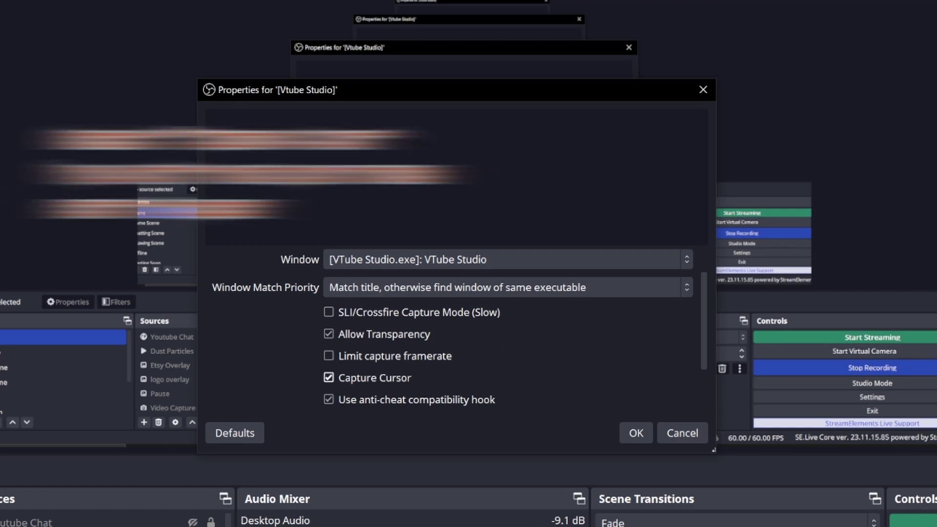